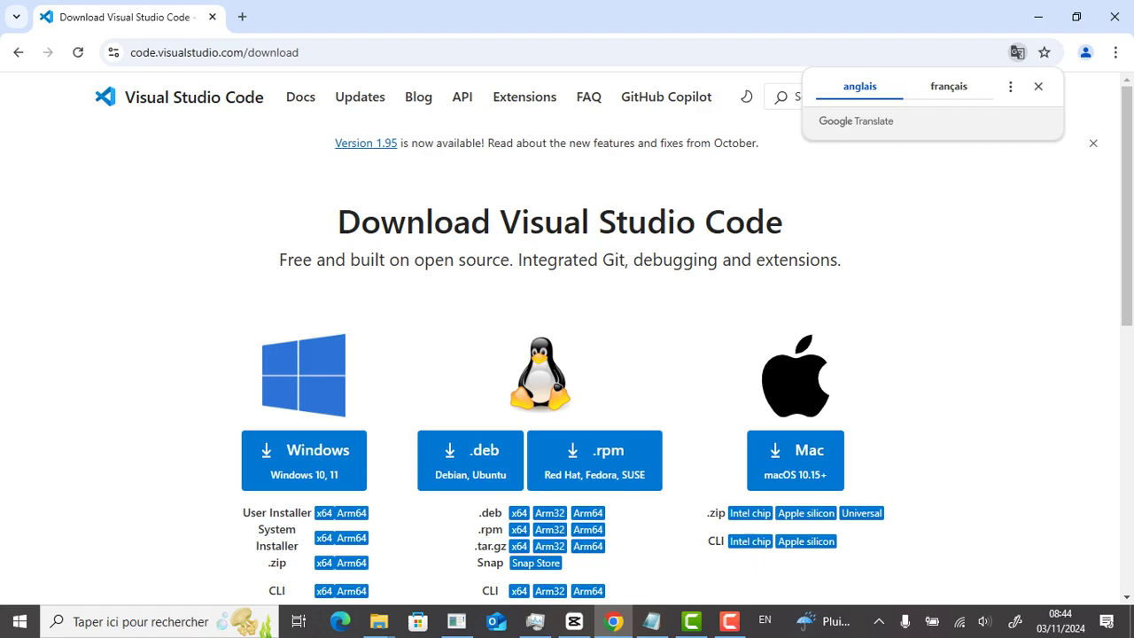
Download the Visual Studio Code installer for Windows 10, 11 and dismiss the recent downloads list
scroll(567, 354, down, 1)
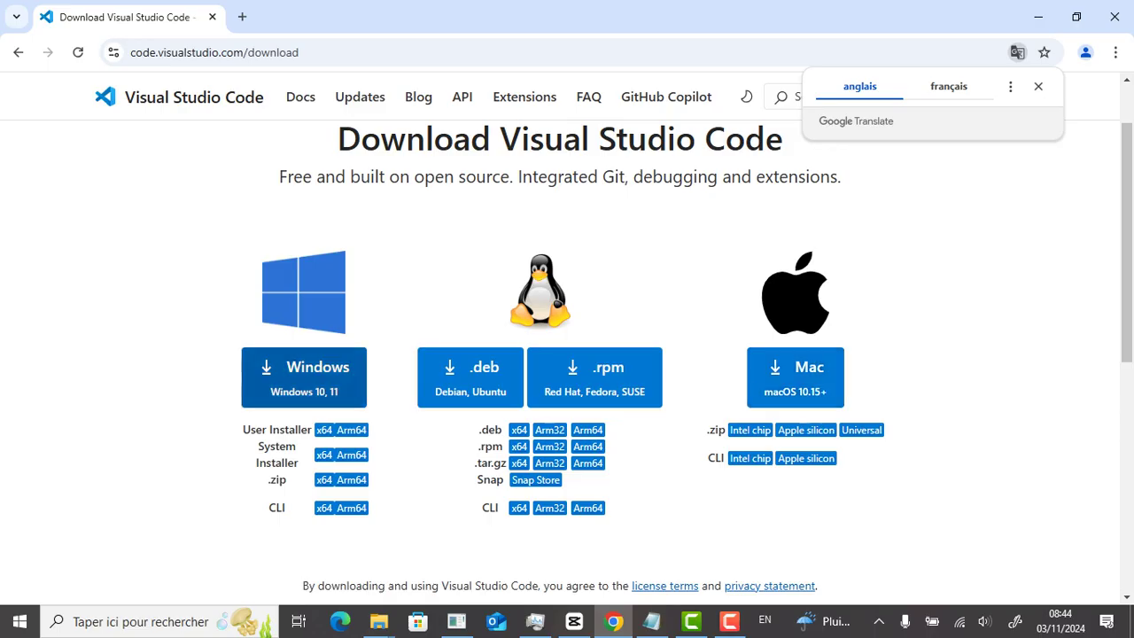
click(304, 376)
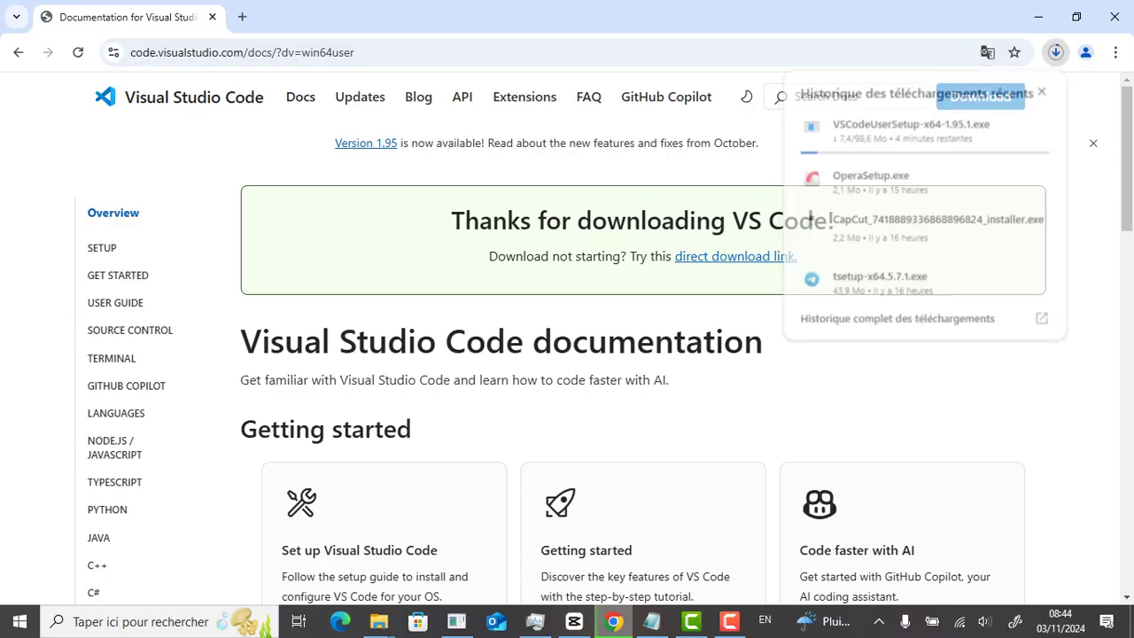
click(1045, 89)
Look through the documentation page's Getting started, rich features, Top Extensions and Privacy sections and its topic list, ending back at the page start
scroll(1044, 89, down, 1)
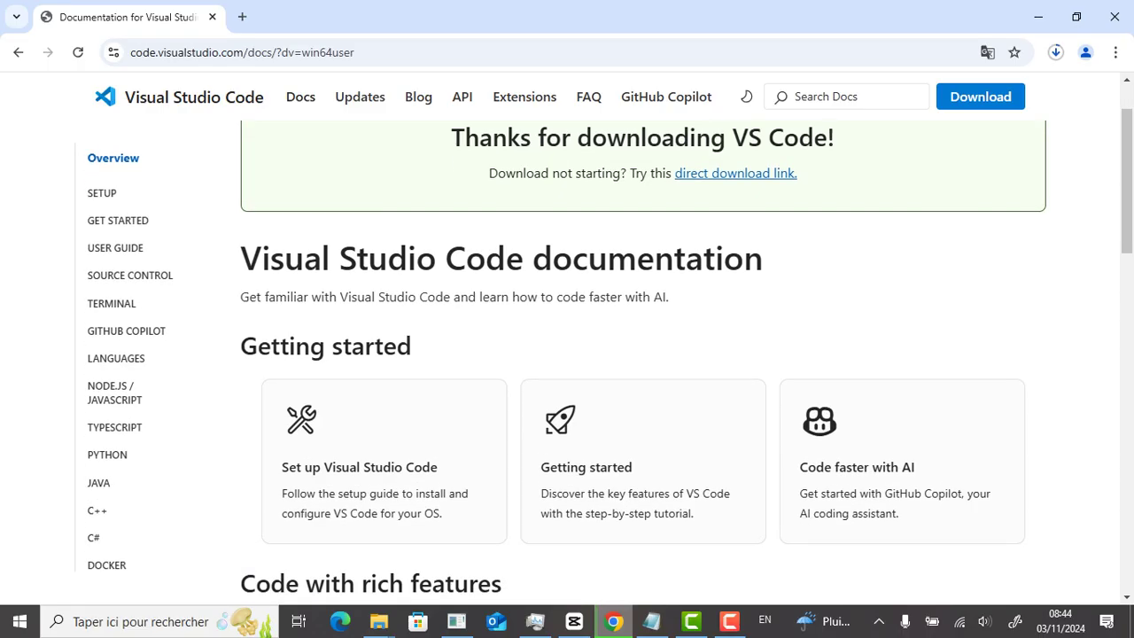
scroll(642, 354, down, 1)
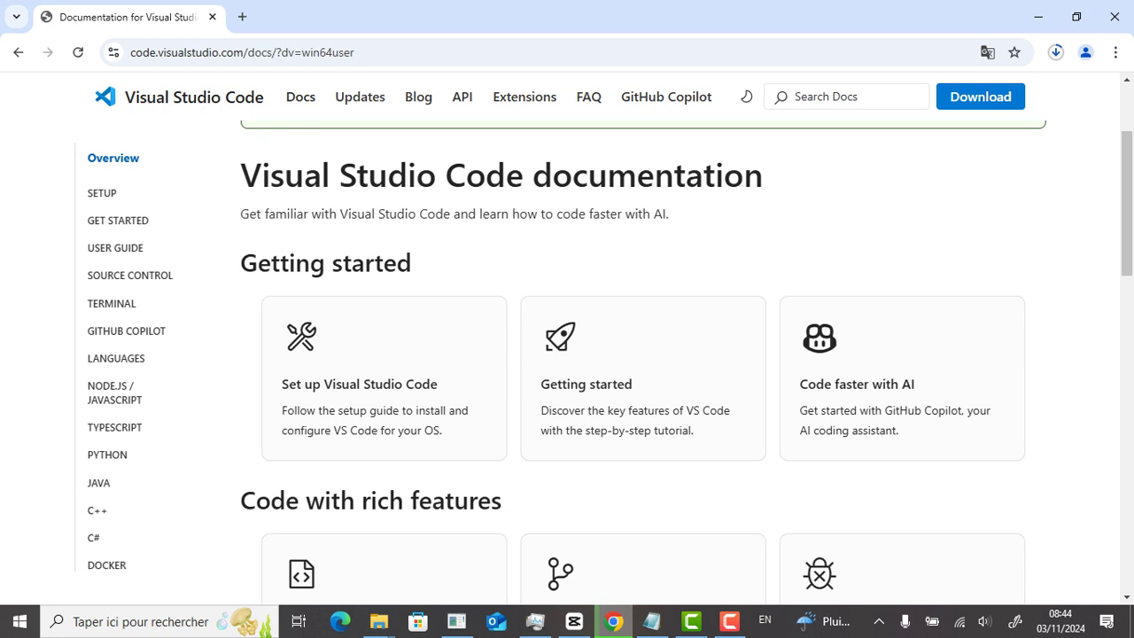
scroll(643, 354, down, 1)
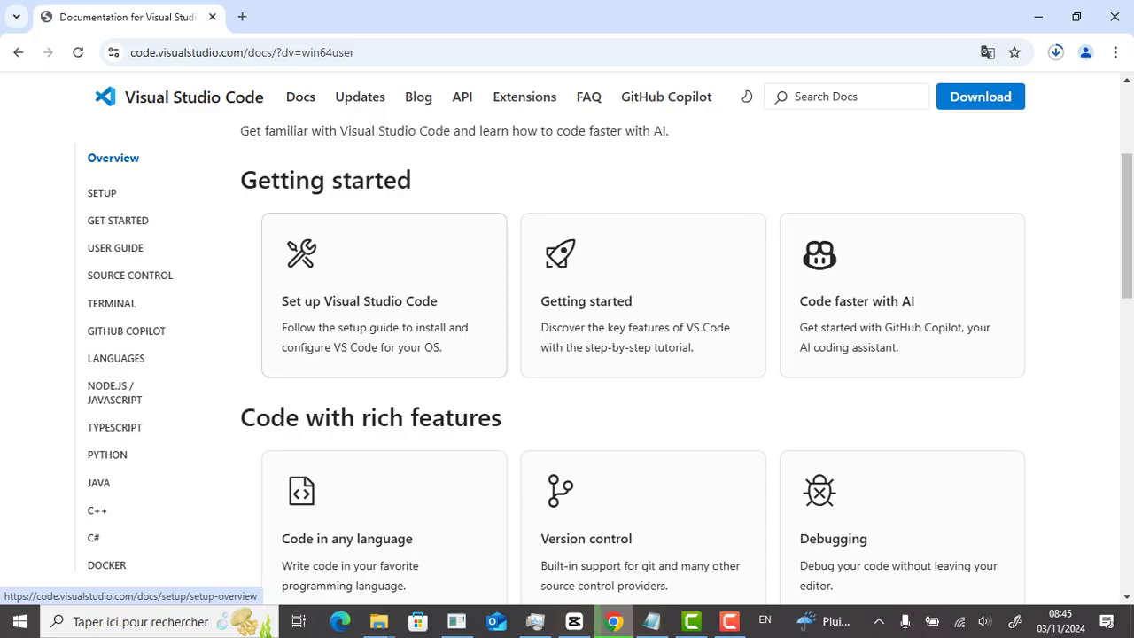
scroll(643, 363, down, 2)
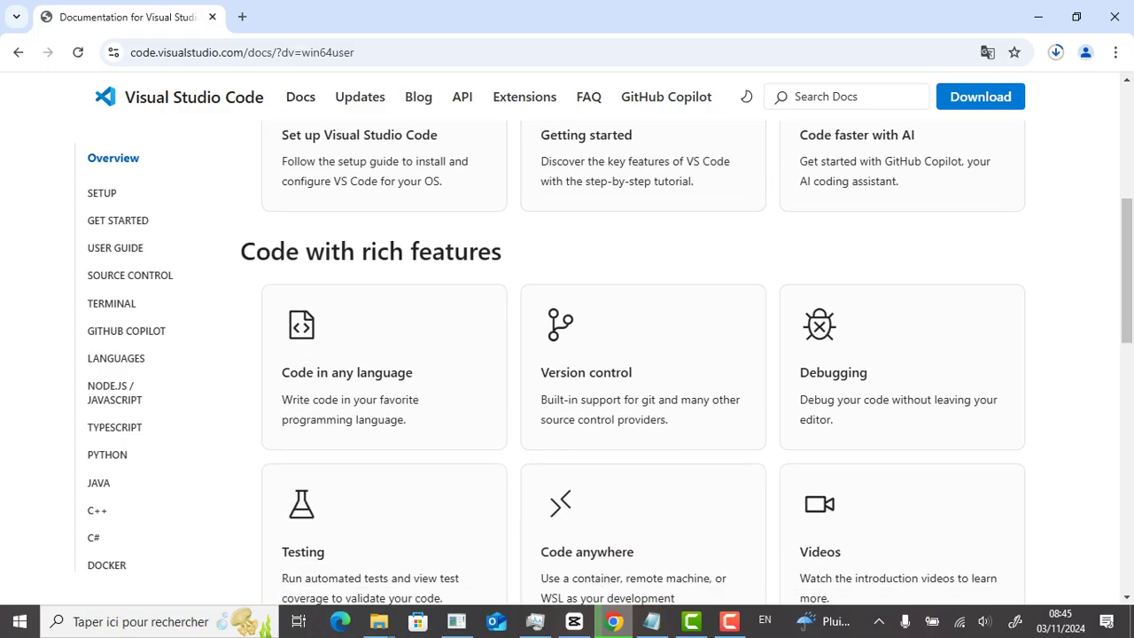
scroll(643, 354, down, 1)
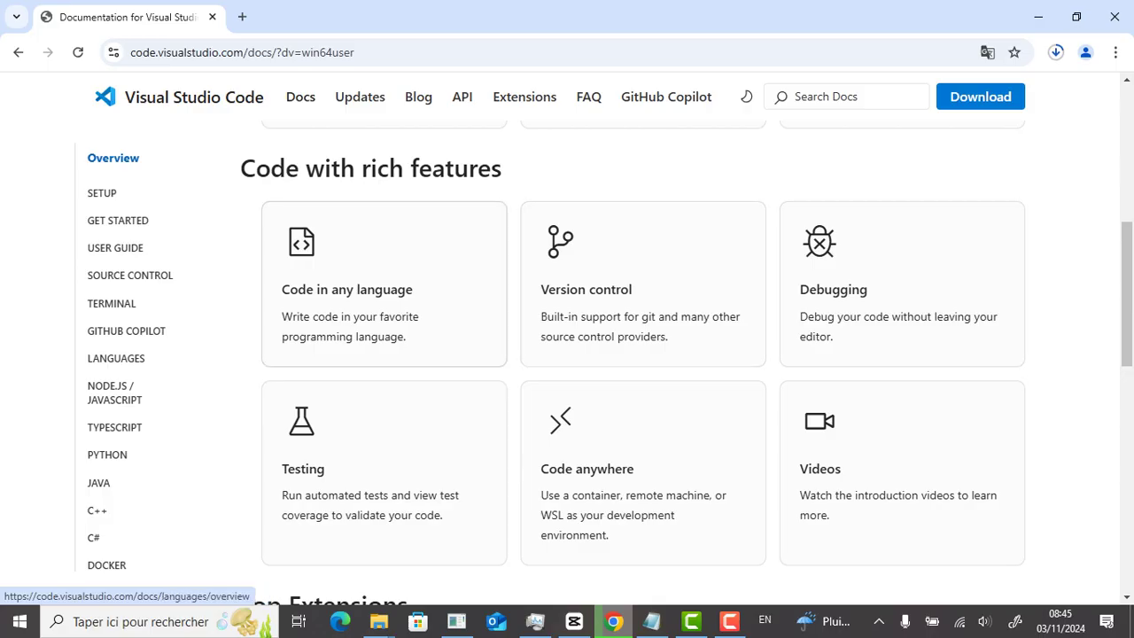
scroll(381, 337, down, 1)
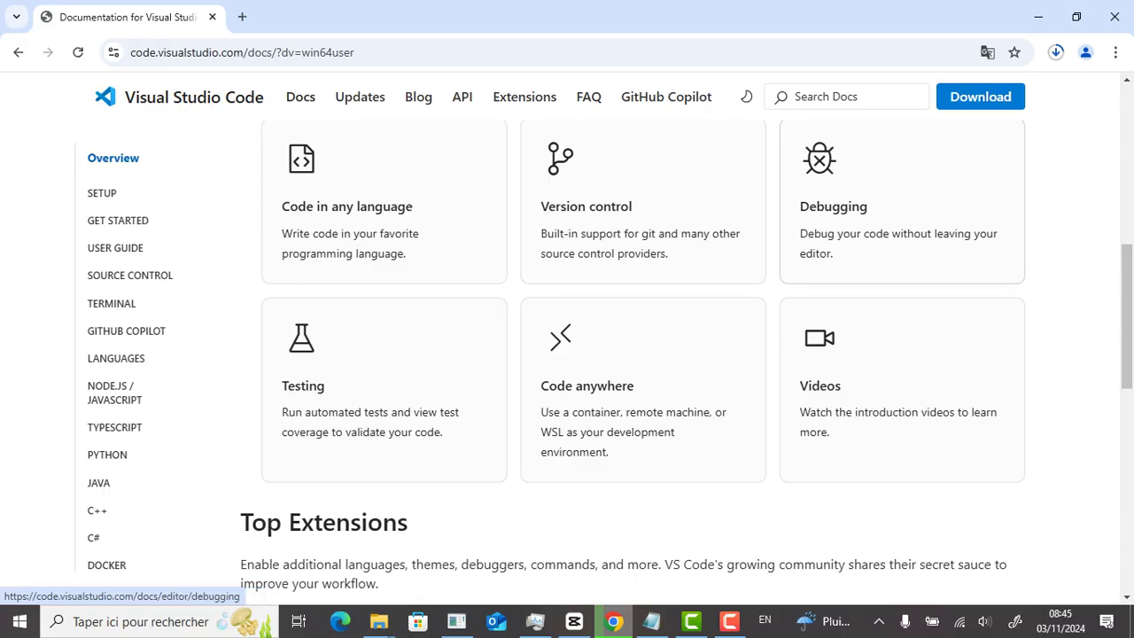
scroll(902, 221, down, 2)
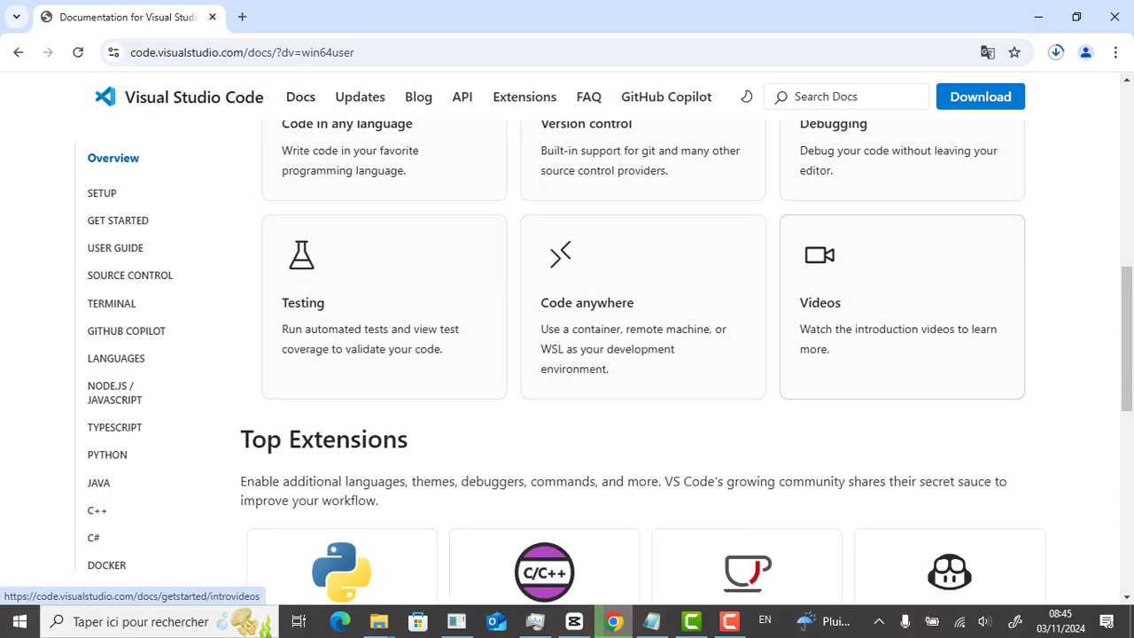
scroll(901, 221, down, 1)
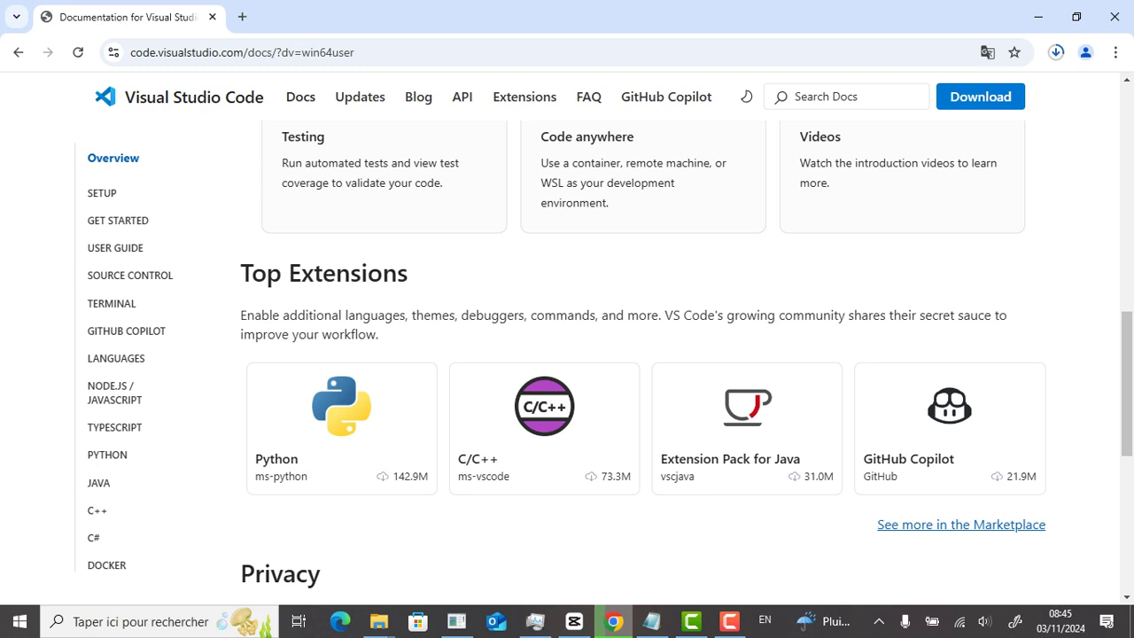
scroll(544, 355, down, 1)
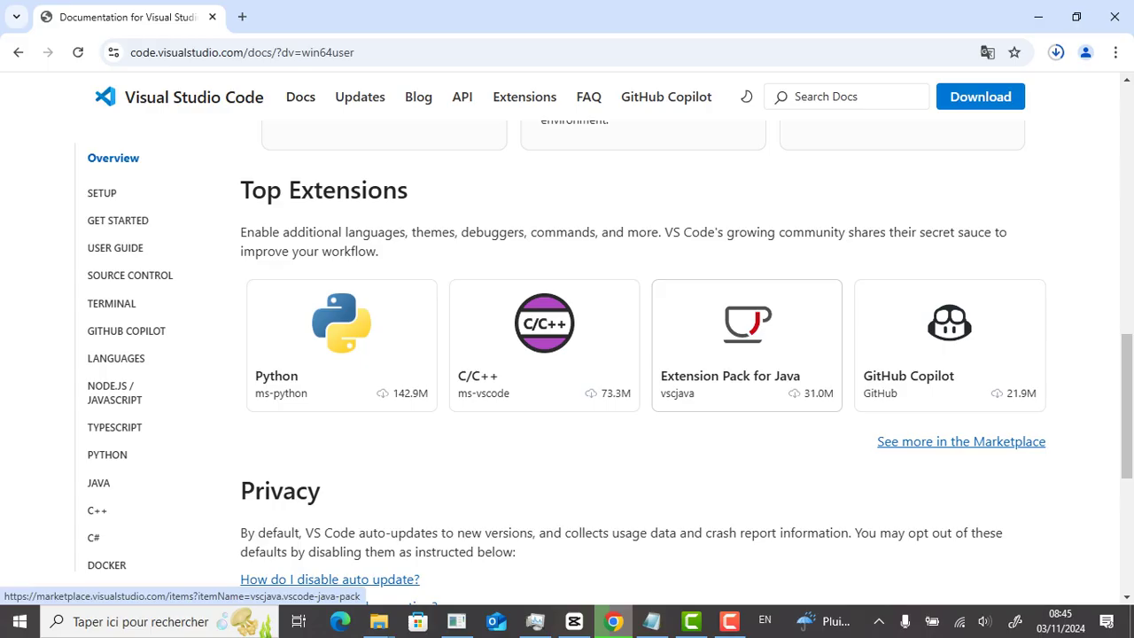
scroll(746, 345, down, 4)
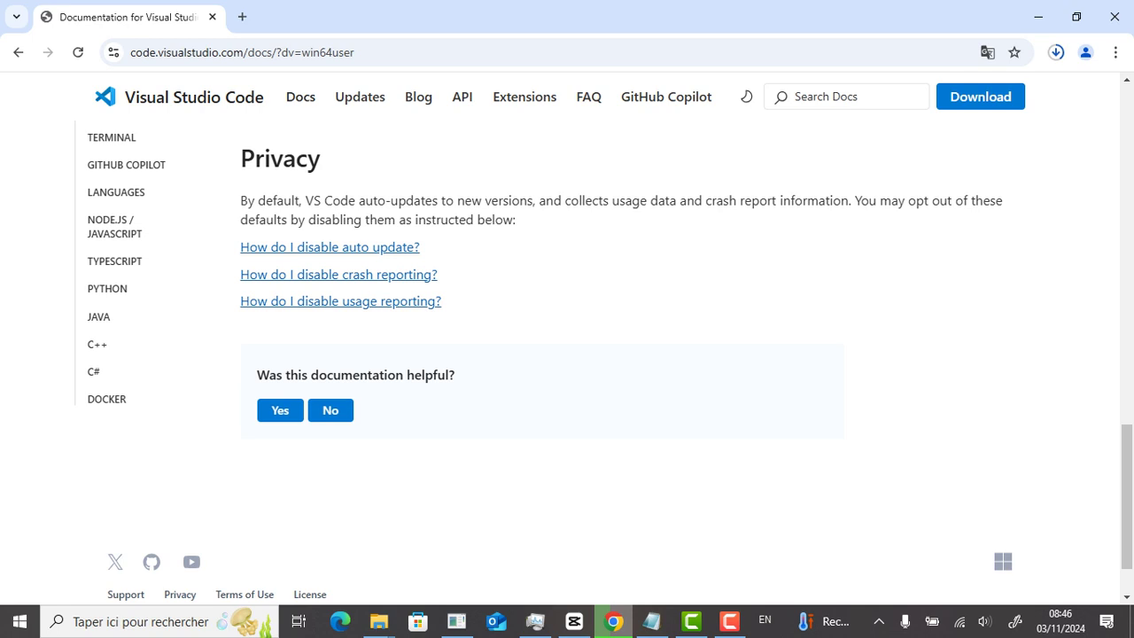
scroll(603, 367, up, 1)
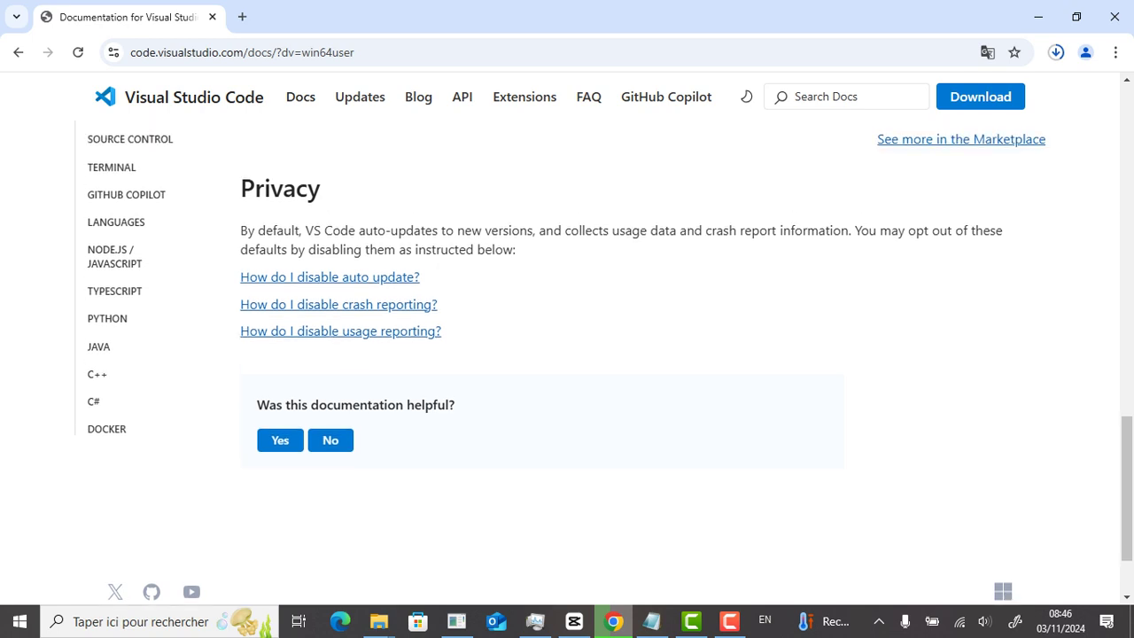
scroll(603, 366, up, 2)
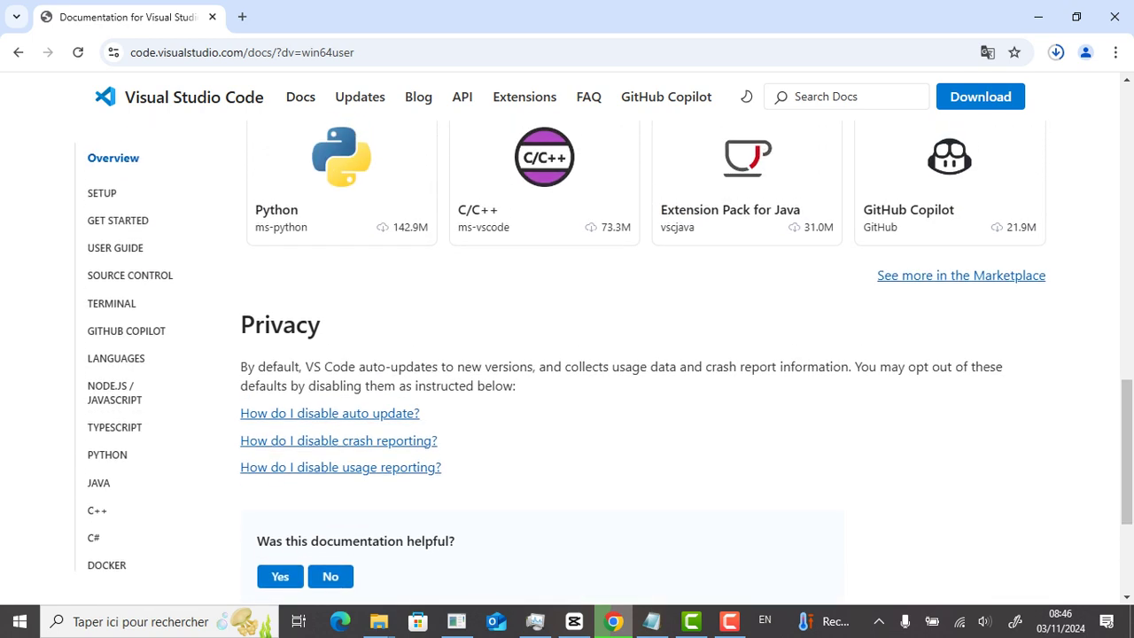
scroll(685, 363, up, 1)
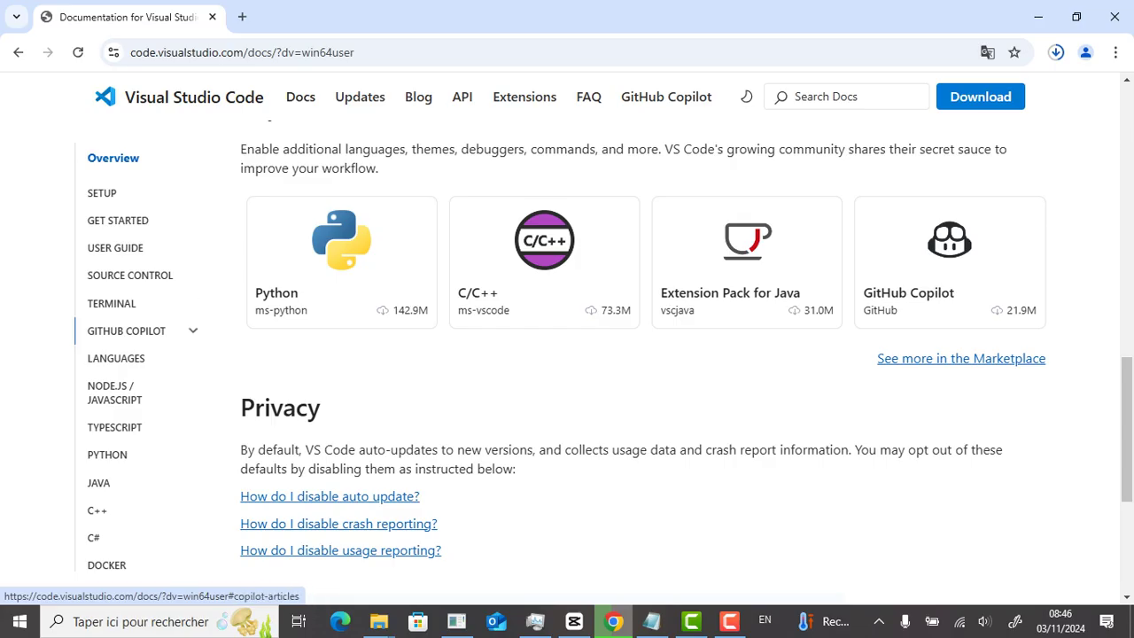
scroll(137, 358, down, 1)
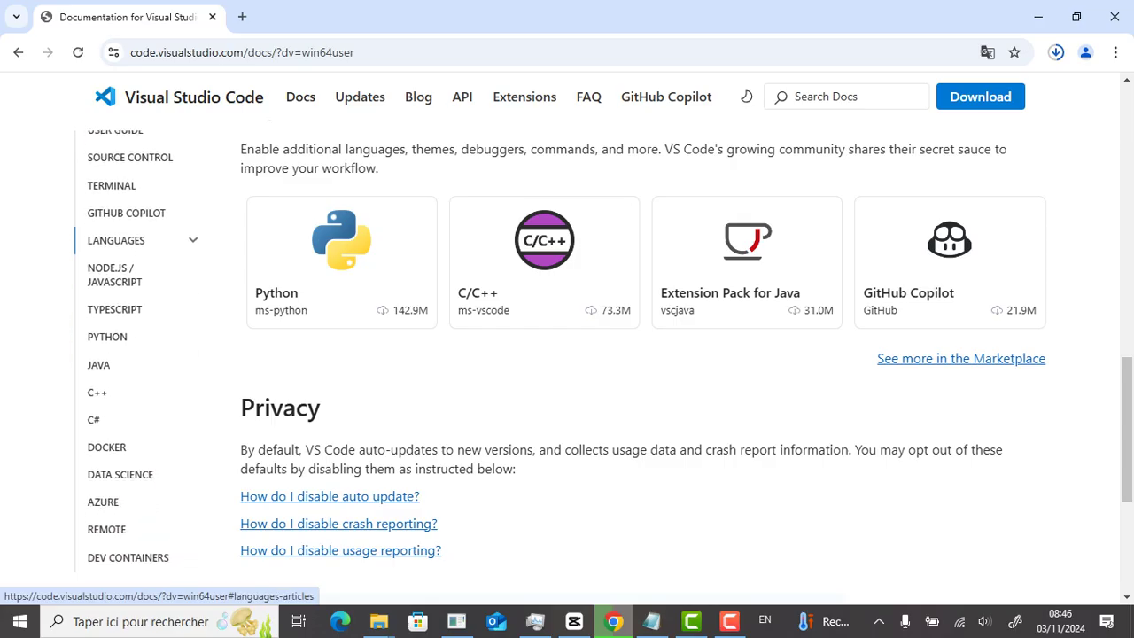
scroll(137, 364, down, 1)
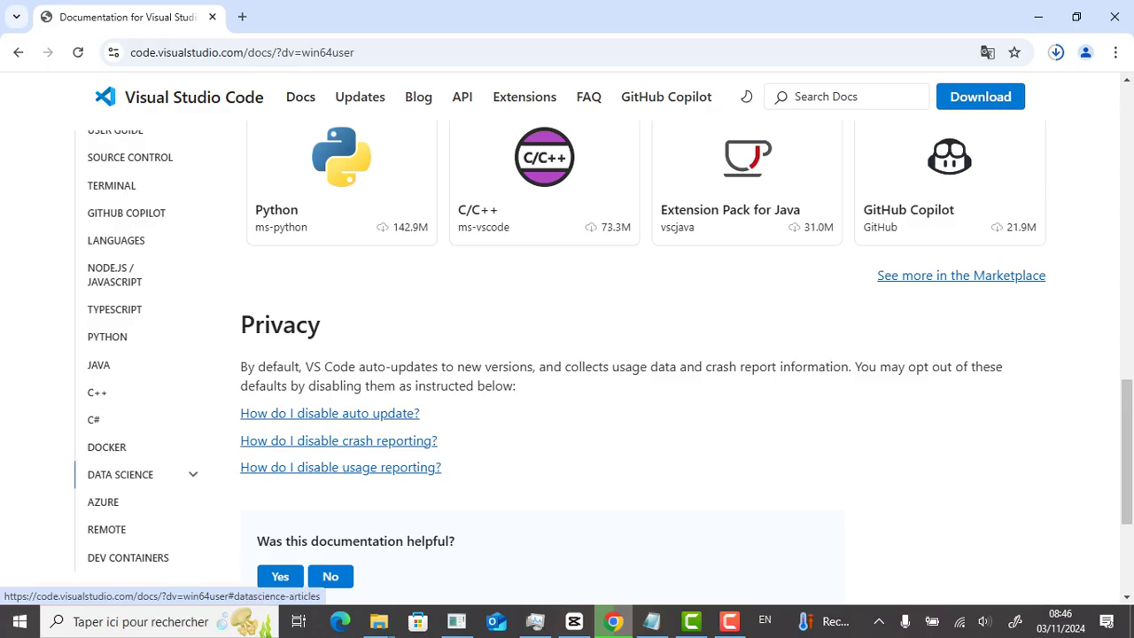
scroll(137, 445, down, 2)
scroll(138, 446, up, 7)
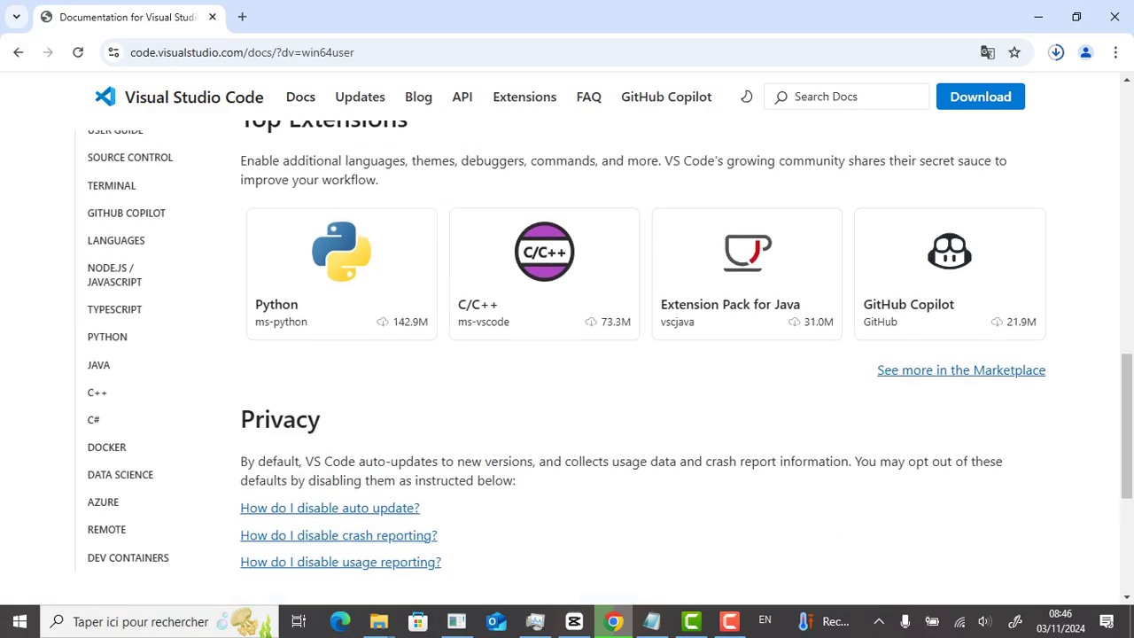
scroll(138, 445, up, 8)
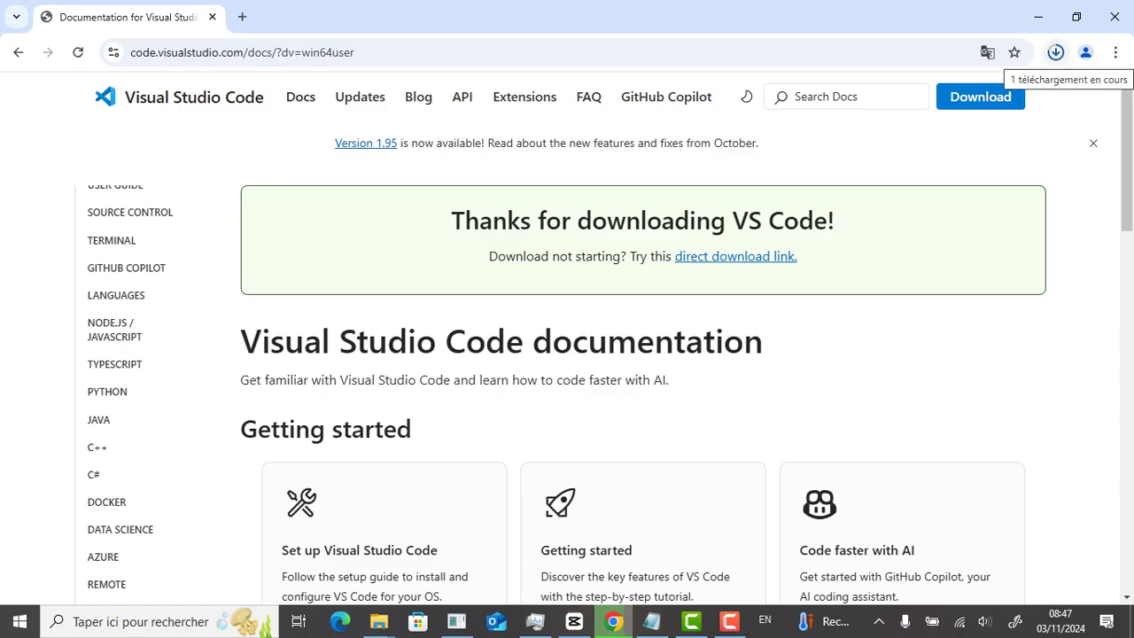
Run the downloaded VSCodeUserSetup-x64-1.95.1.exe and accept the terms of its licence agreement
click(1055, 52)
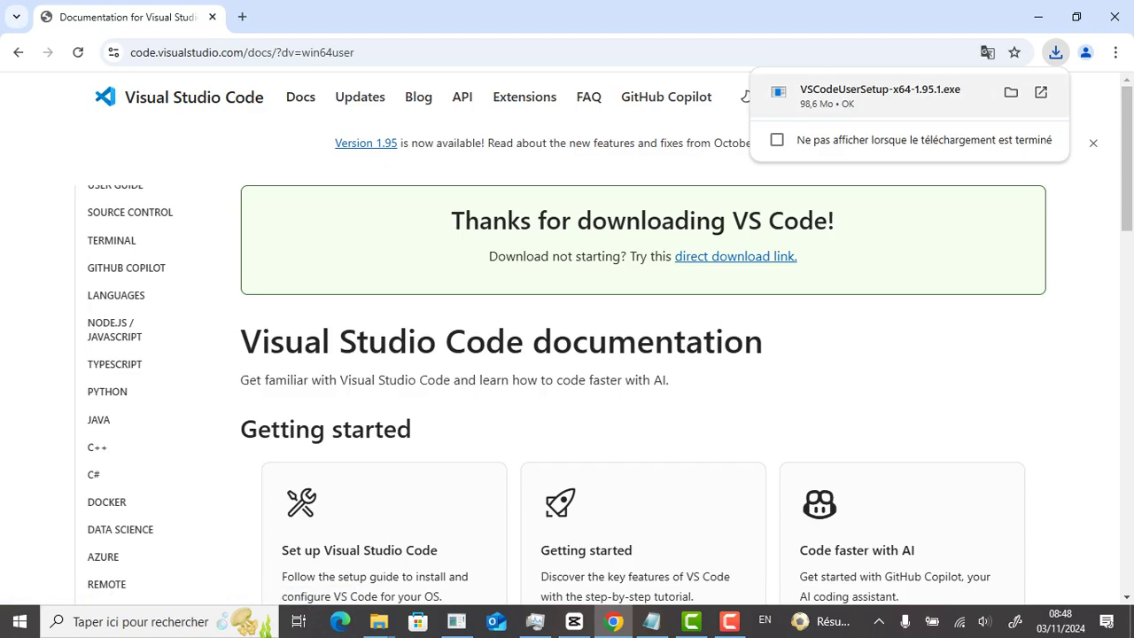
click(877, 96)
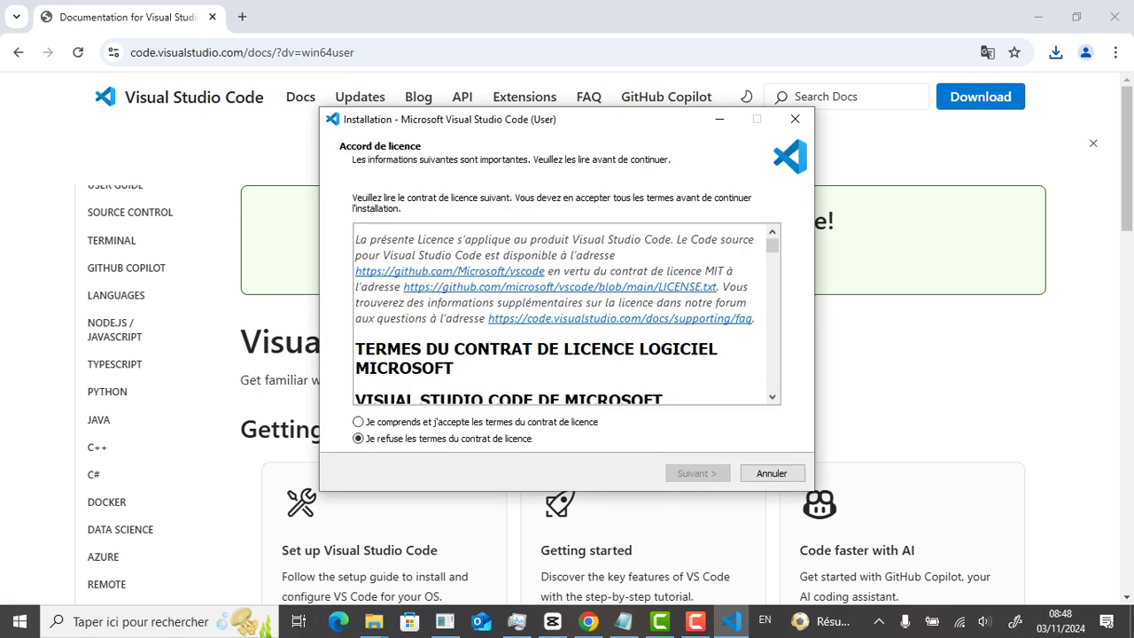
scroll(567, 314, down, 2)
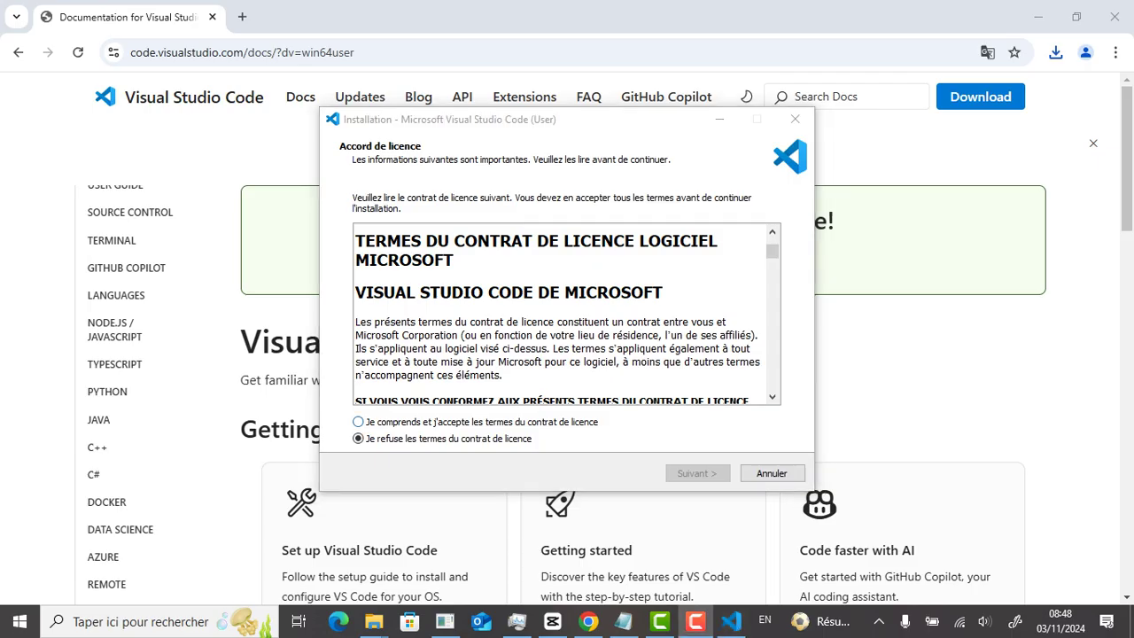
click(358, 422)
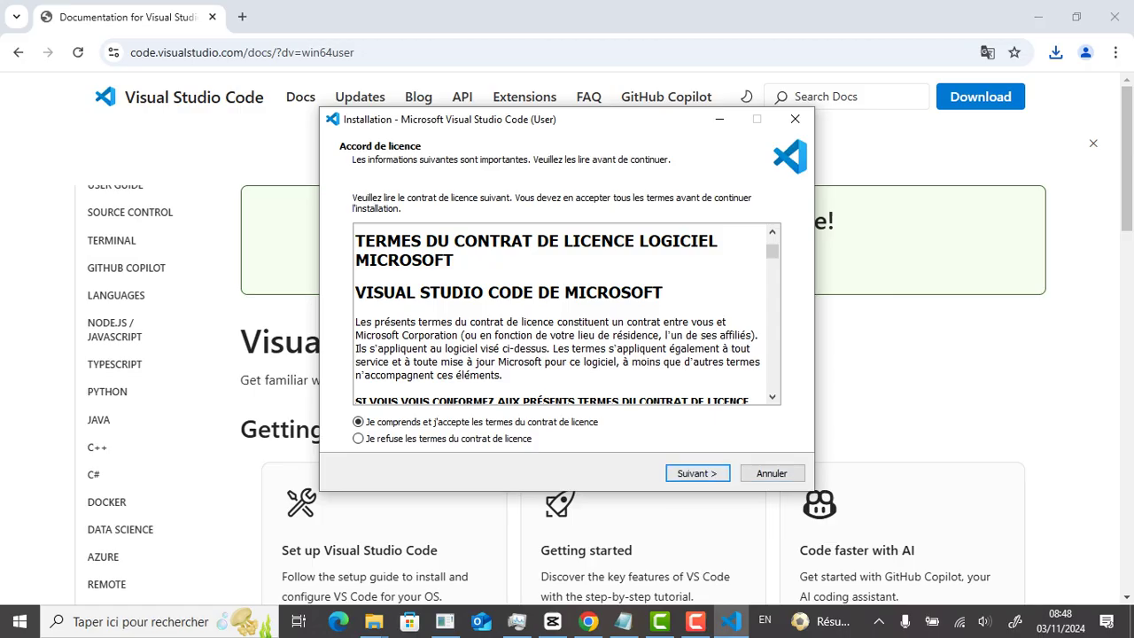
key(Return)
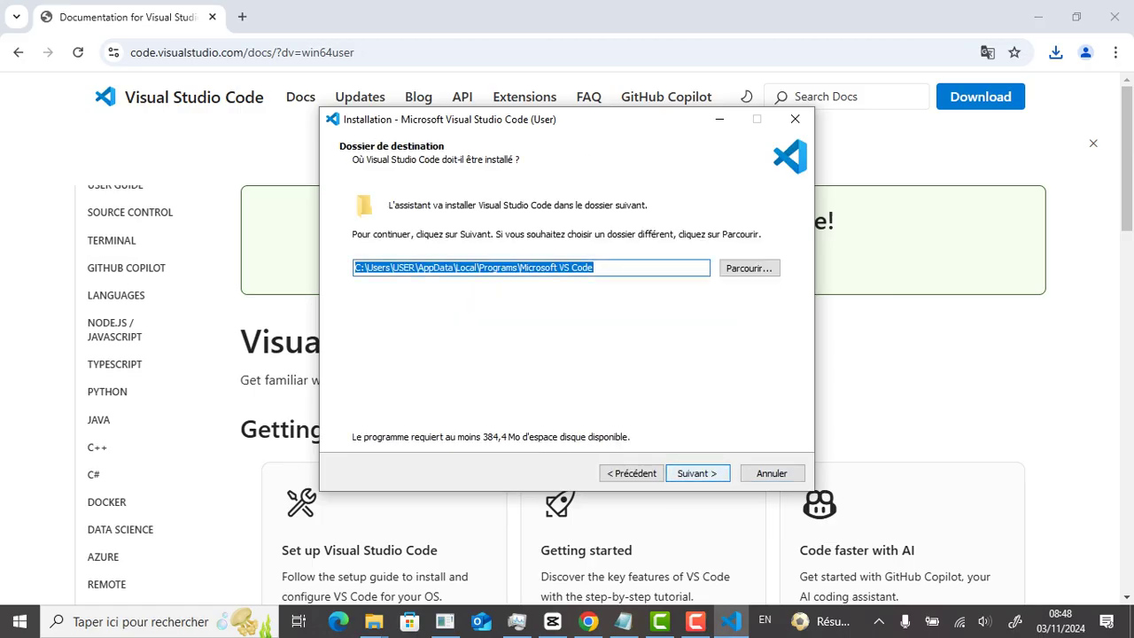
Install with the default destination and Start menu folders, adding a desktop icon to the preselected additional tasks
key(Return)
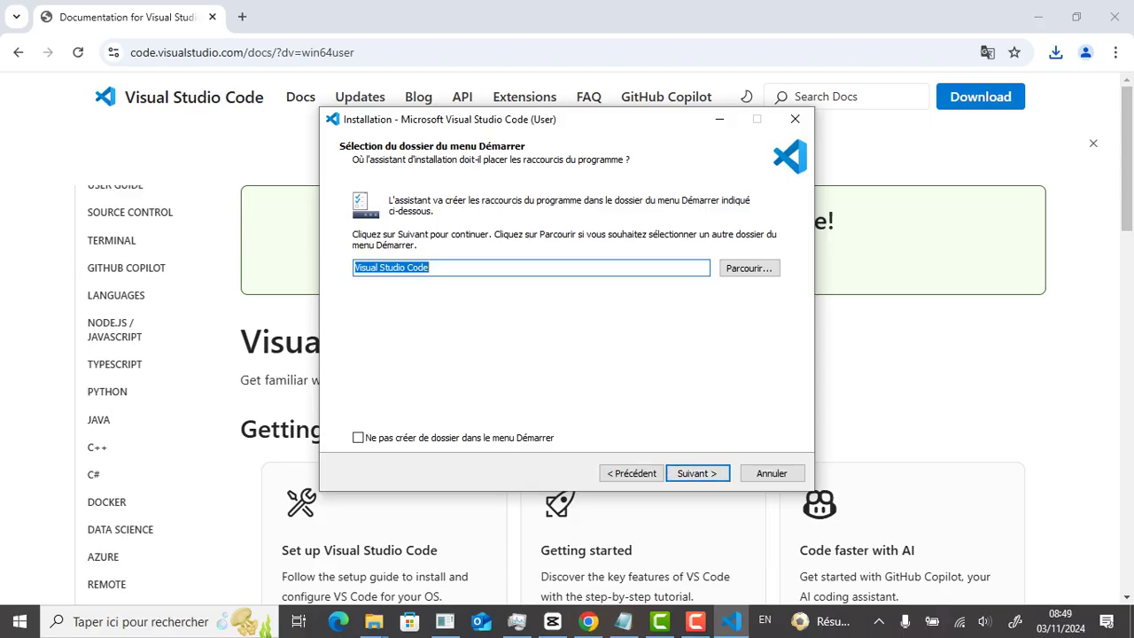
key(Return)
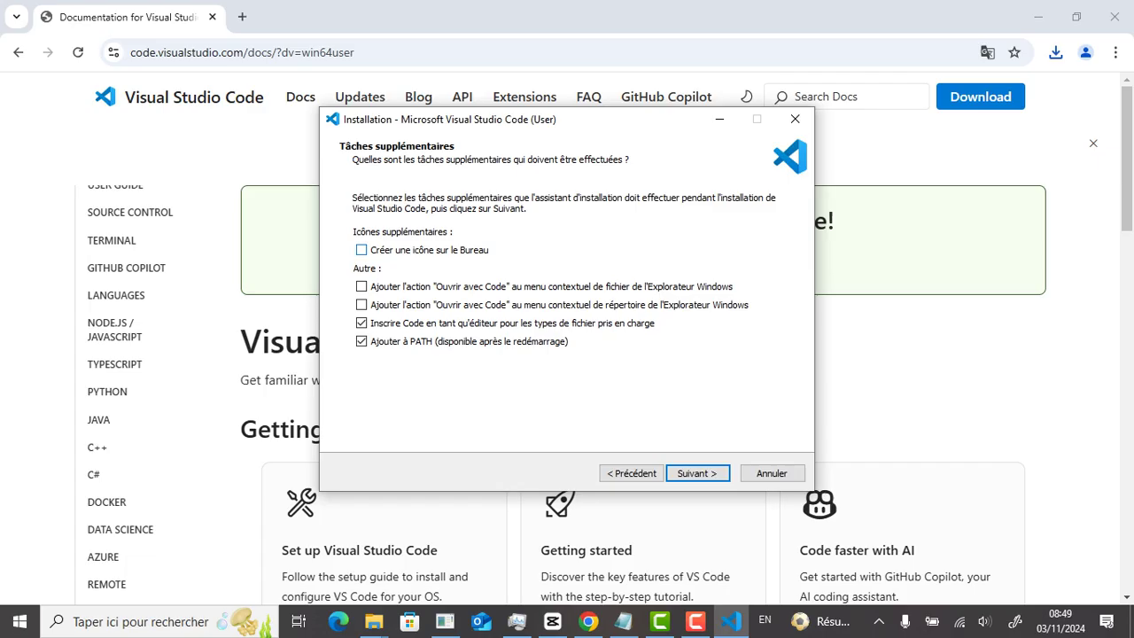
click(361, 250)
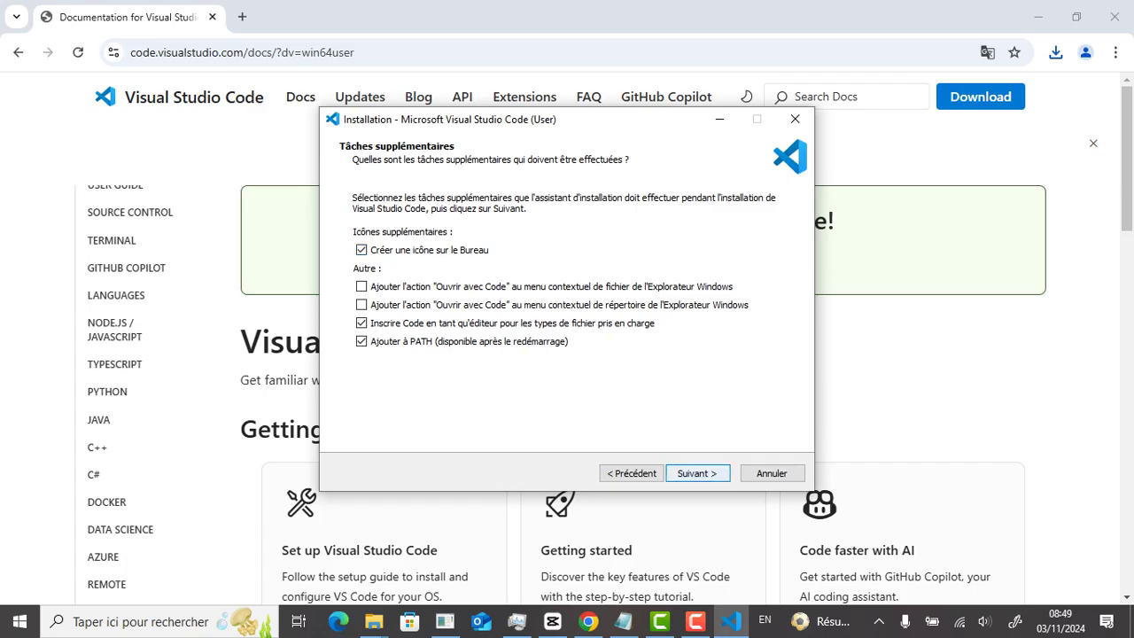
key(Return)
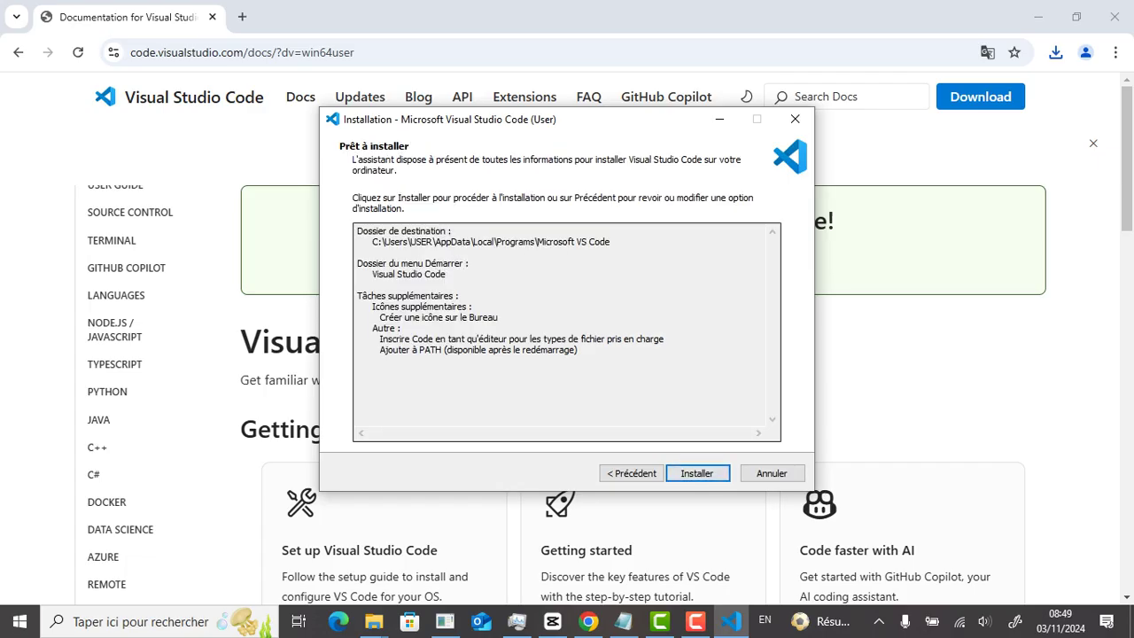
key(Return)
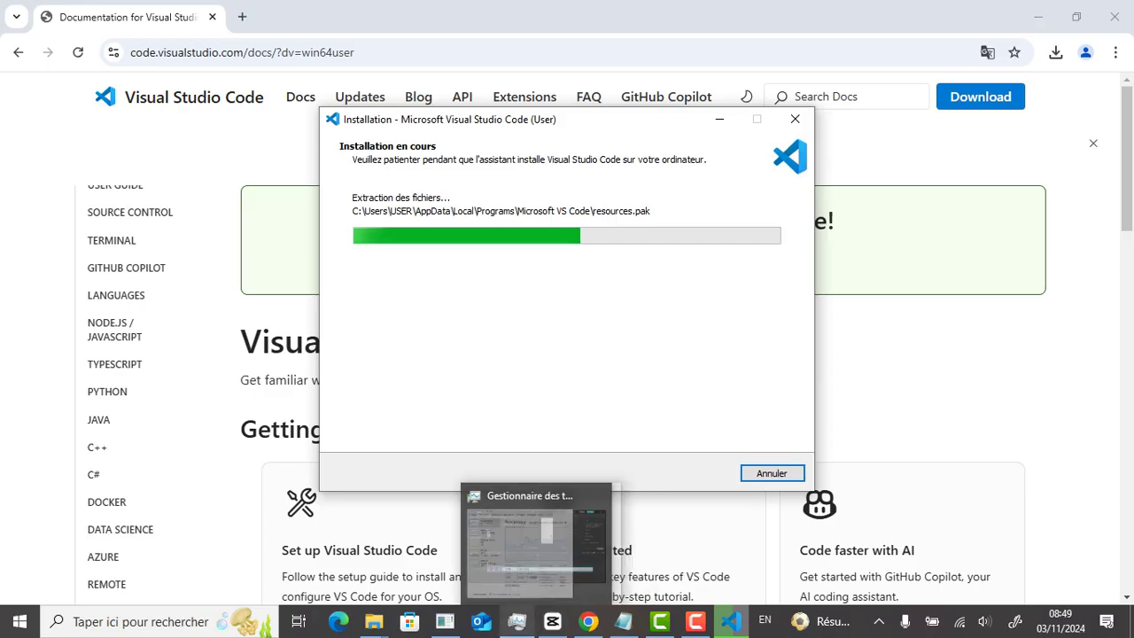
Switch to the Task Manager to check system performance while the installation runs
mouse_move(587, 621)
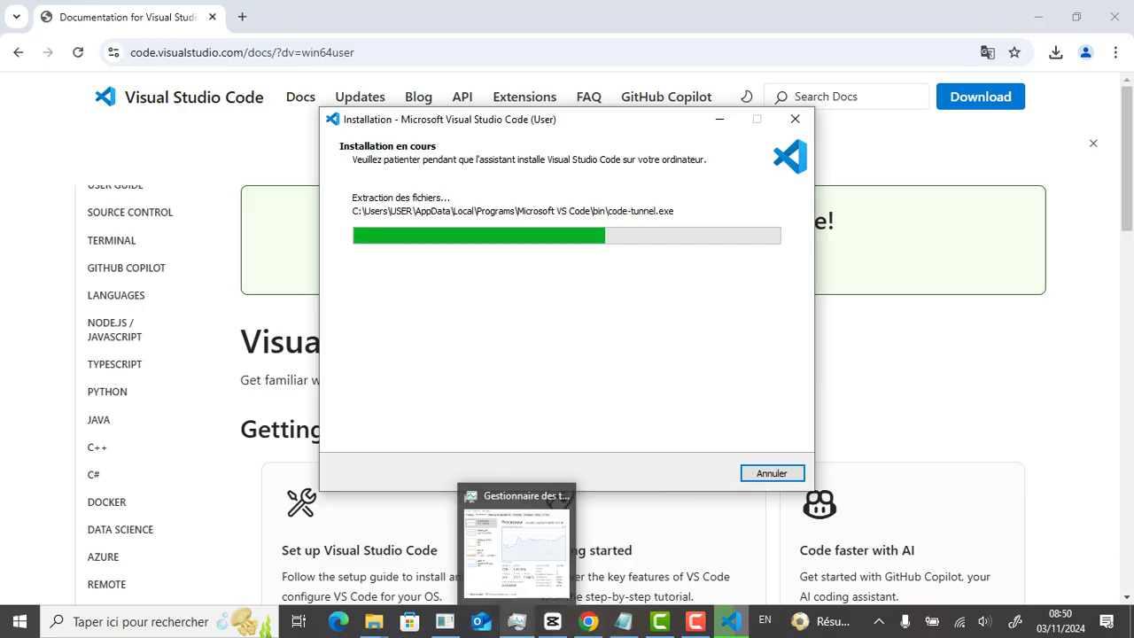
click(516, 621)
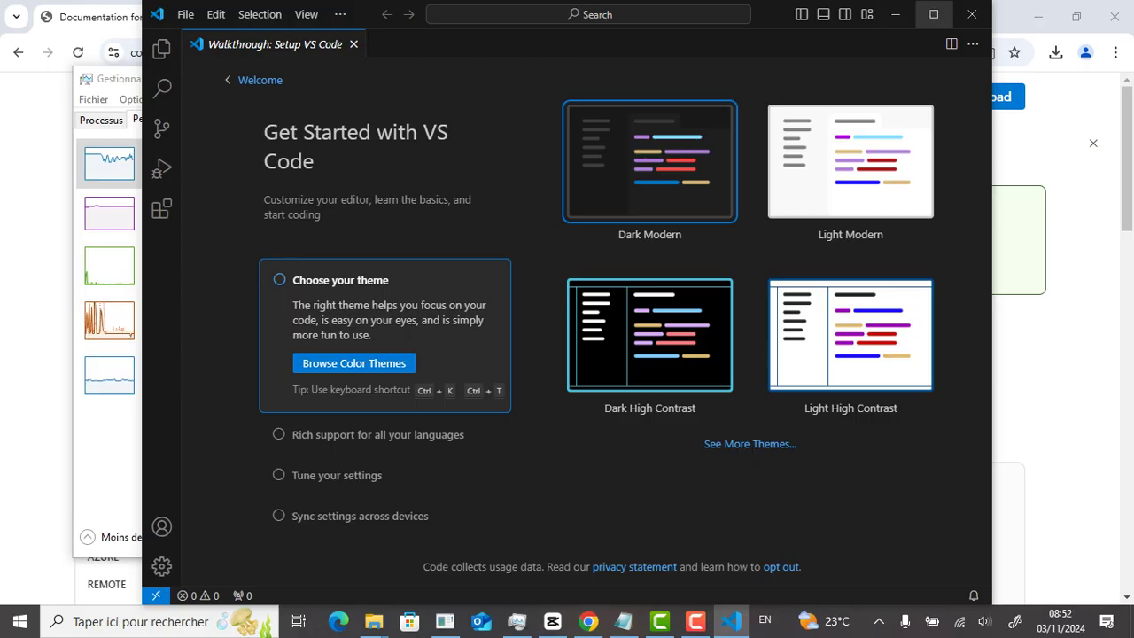
Maximize the Visual Studio Code window and look through Explorer, Search, Source Control, Run and Debug, Extensions and the account options, ending at Explorer
click(934, 14)
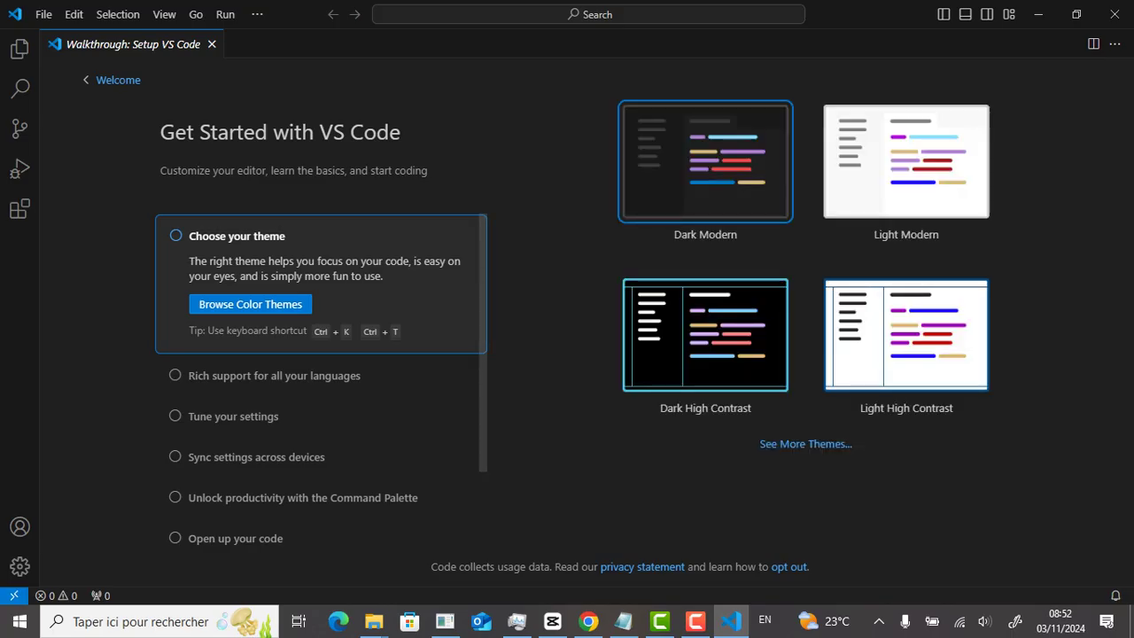
click(20, 49)
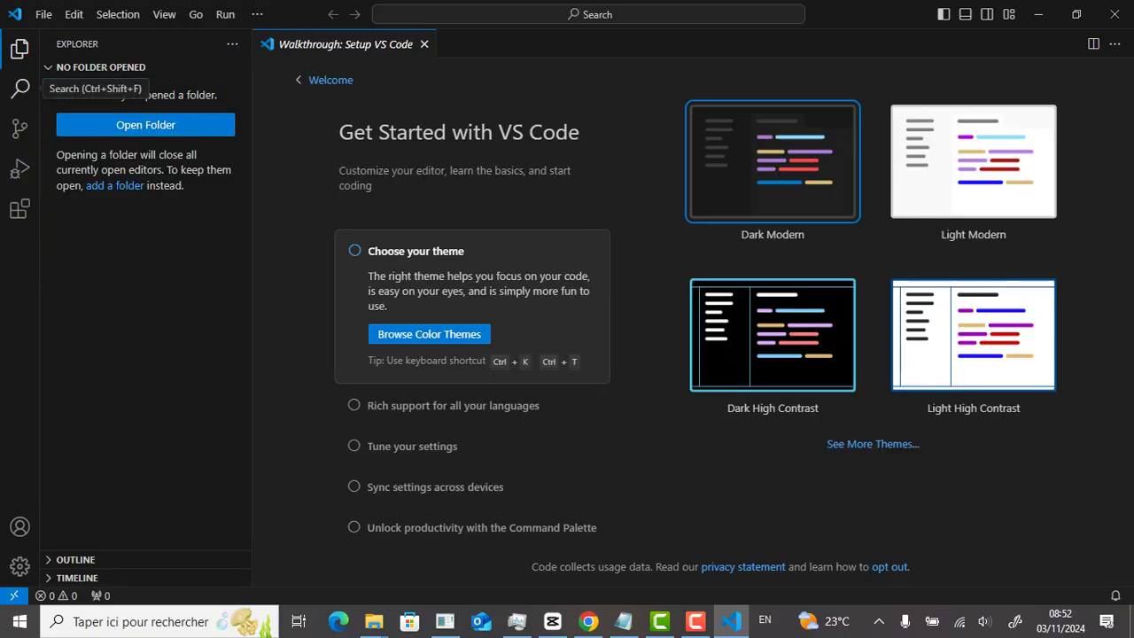
click(19, 89)
click(20, 129)
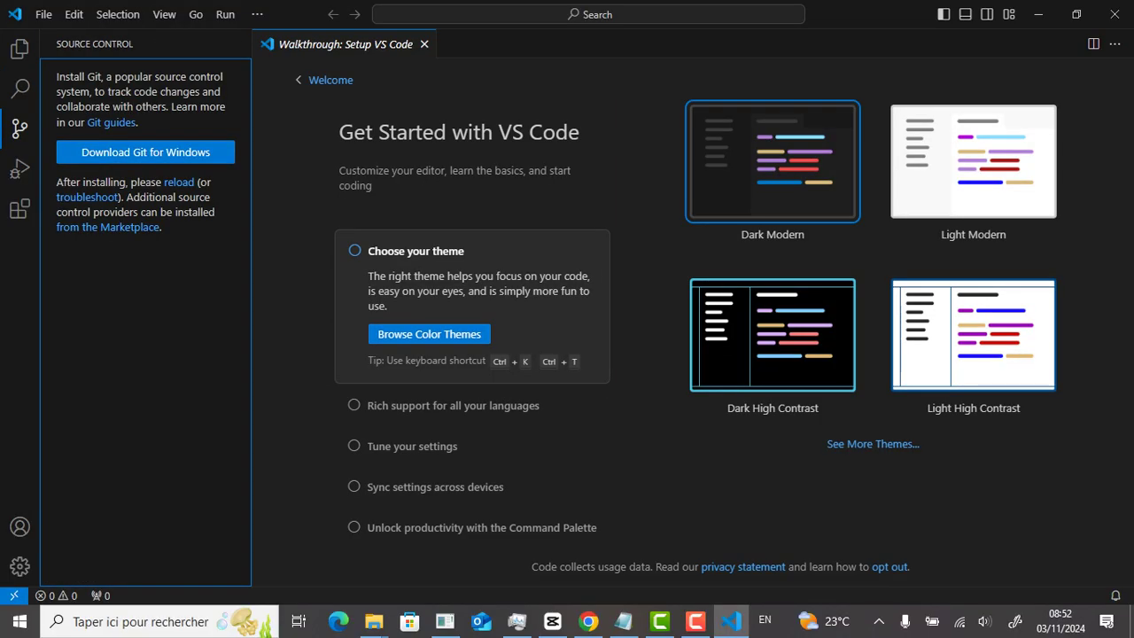
click(18, 169)
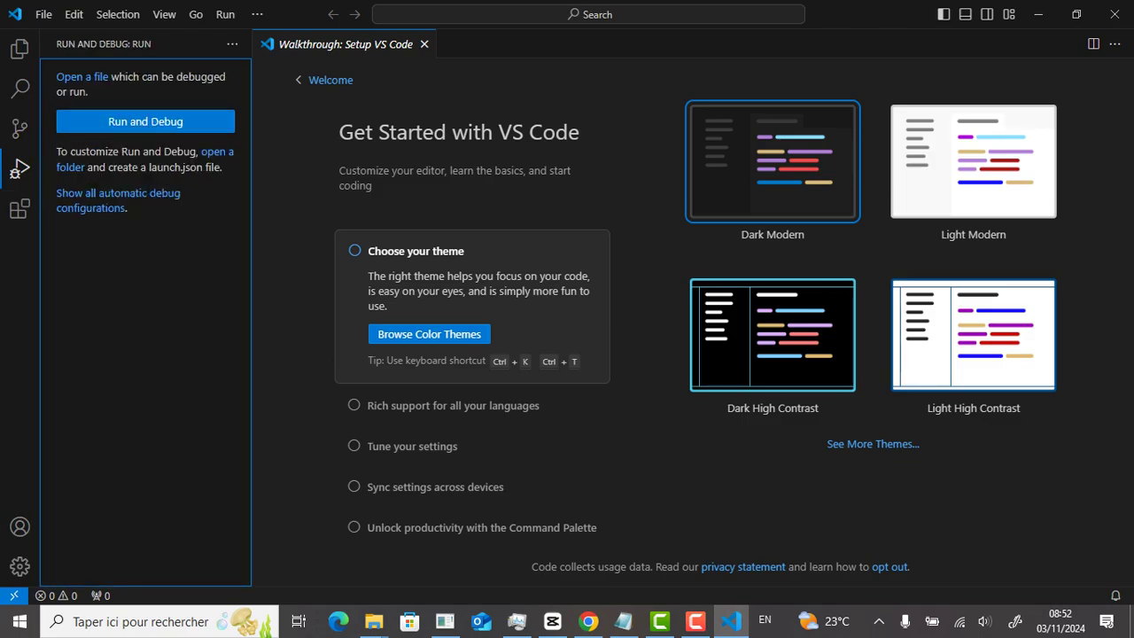
click(19, 208)
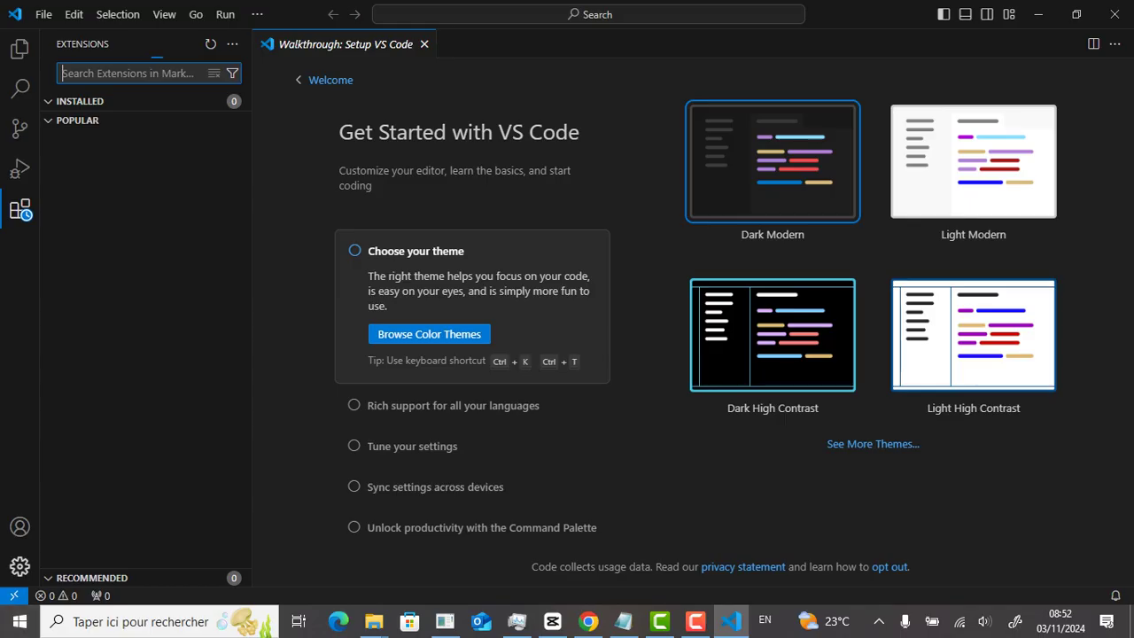
click(20, 526)
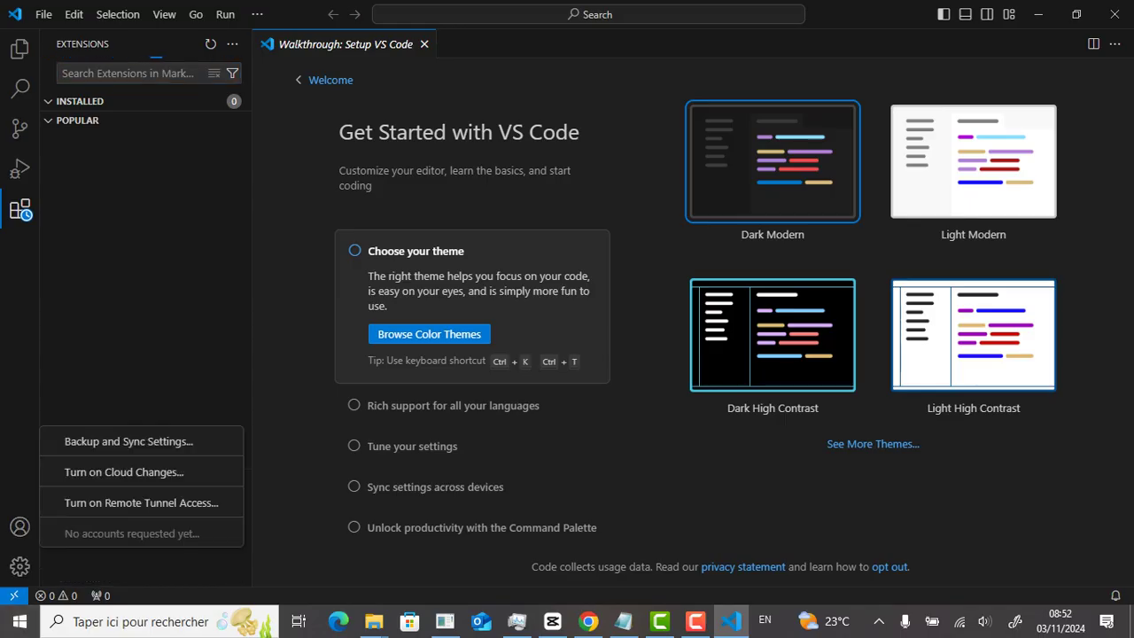
key(Escape)
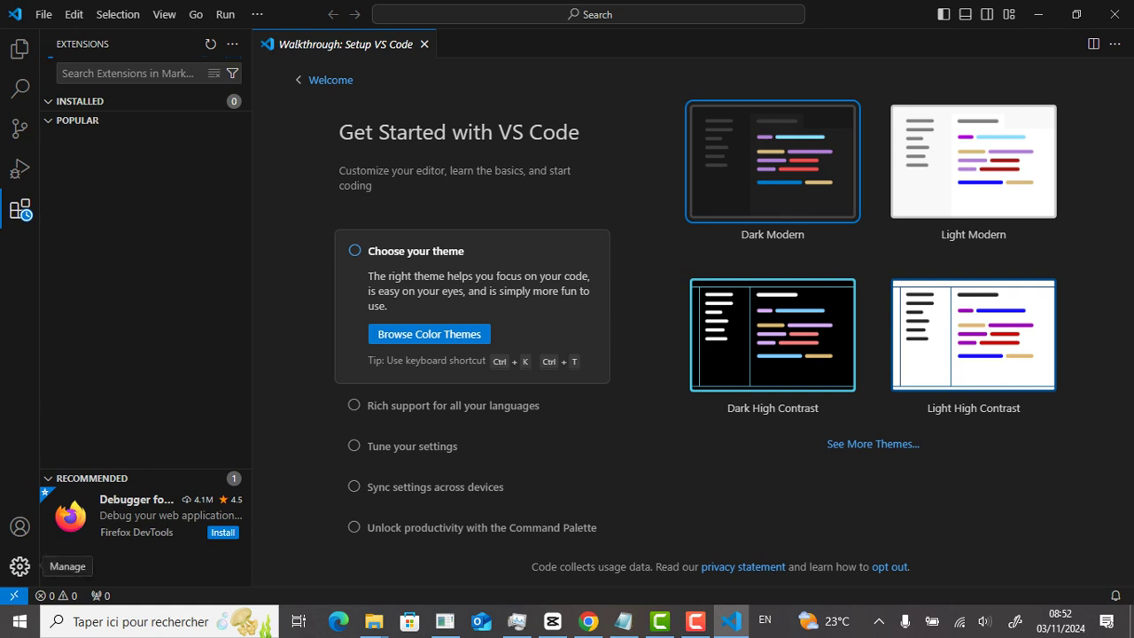
click(19, 50)
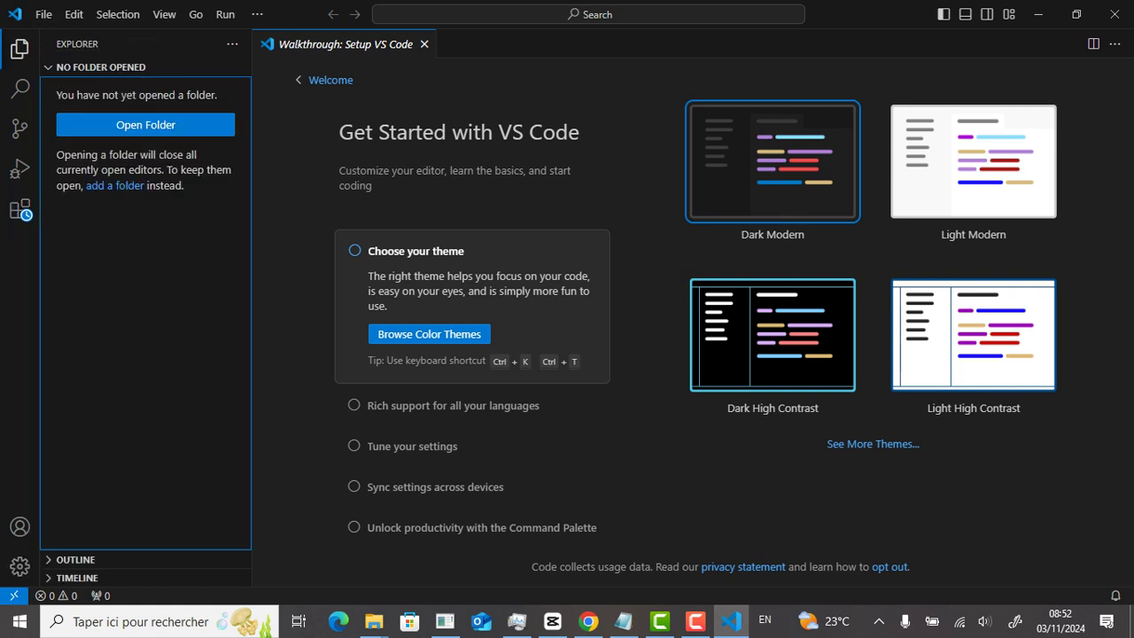